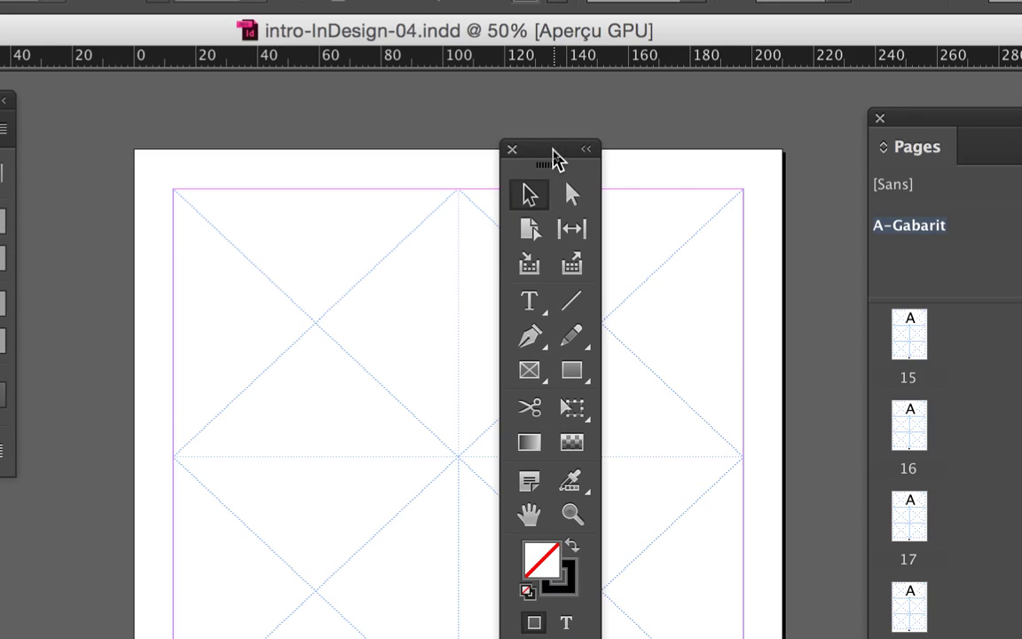
- Fill the upper-left frame of the A-Gabarit master page with placeholder text using the Type tool
left_click(541, 225)
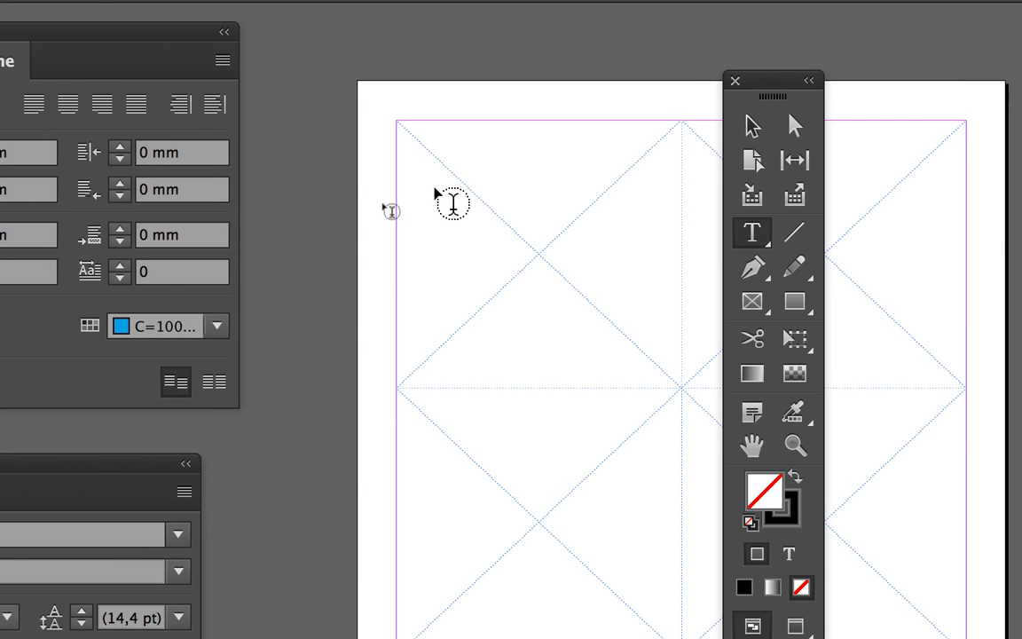
left_click(433, 186)
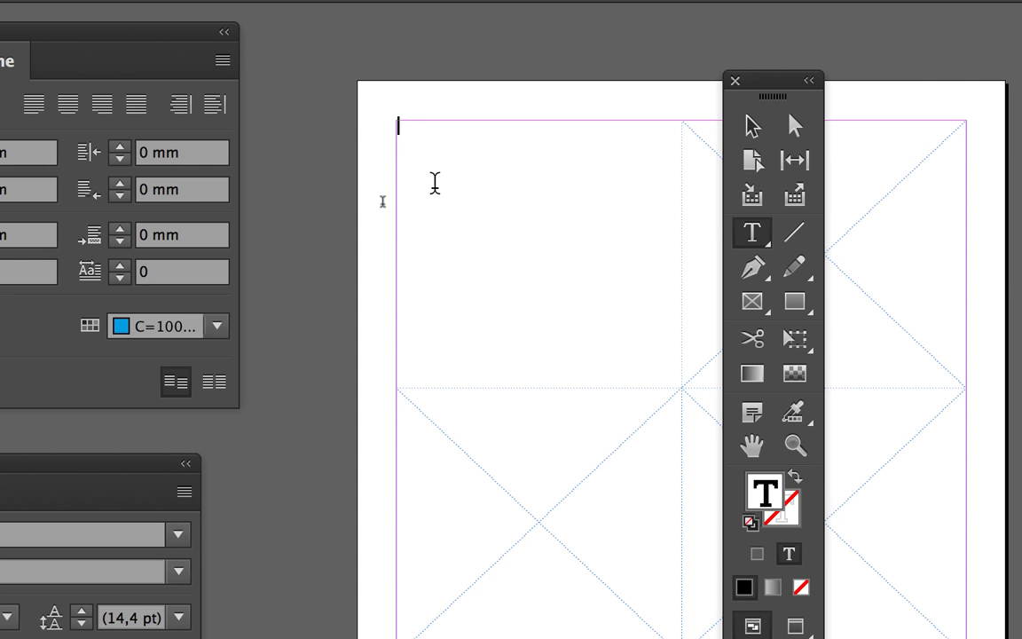
left_click(434, 181)
right_click(434, 195)
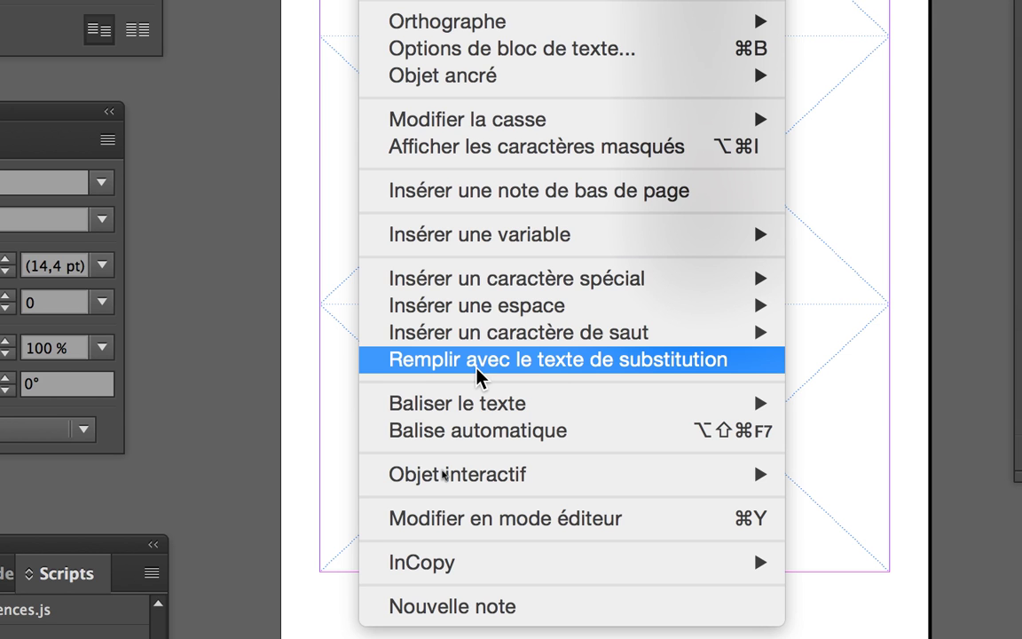
left_click(476, 374)
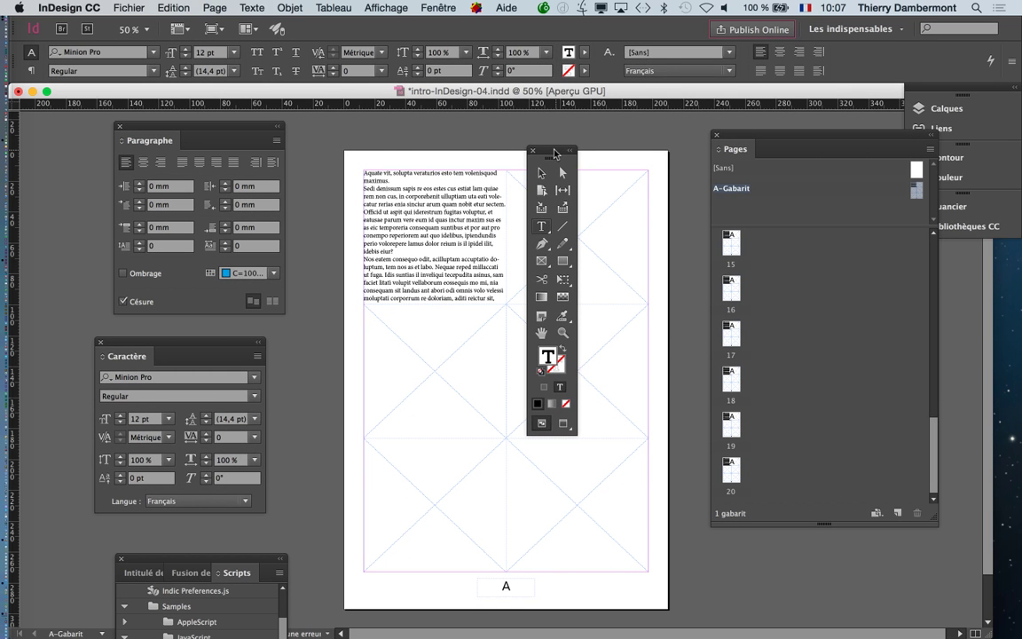
- Move the floating Tools and Paragraph panels off the page and enlarge the page view to 75%
left_click_drag(502, 149, 315, 145)
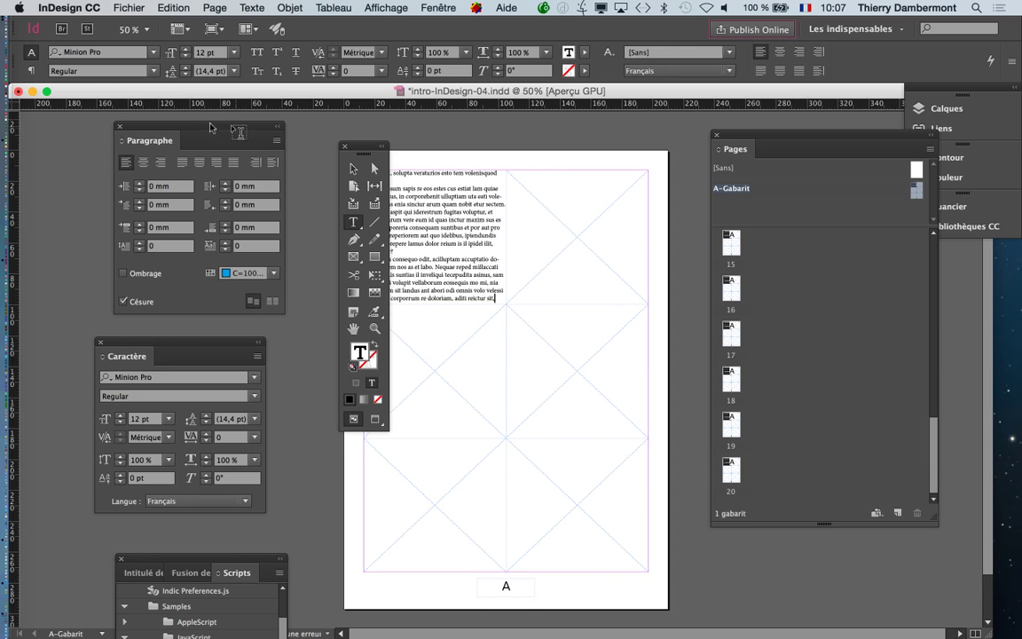
left_click_drag(213, 117, 116, 109)
left_click_drag(365, 150, 293, 144)
left_click(397, 195)
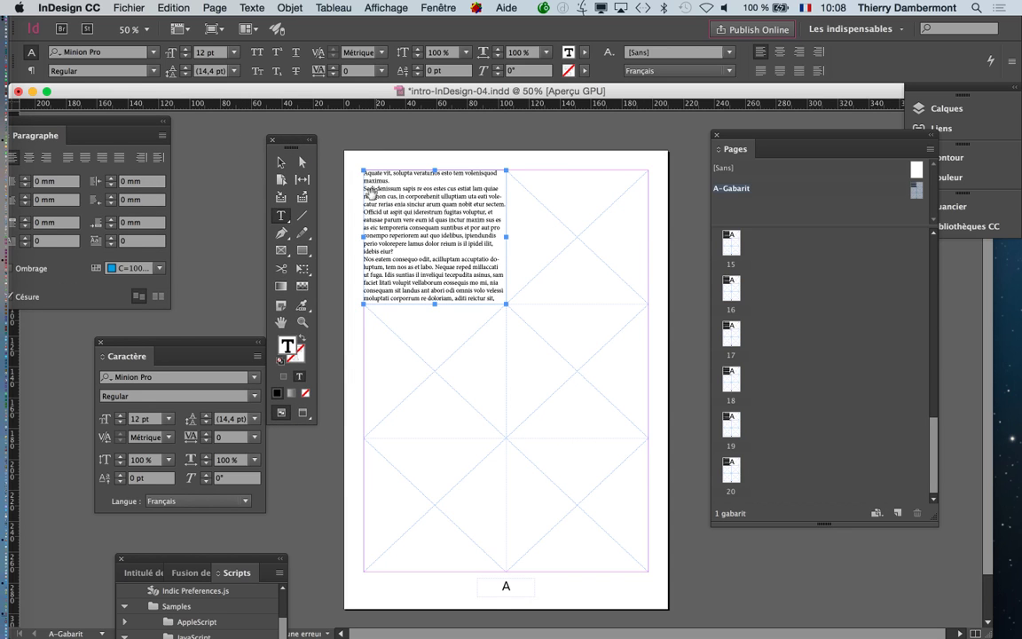
key("super+equal")
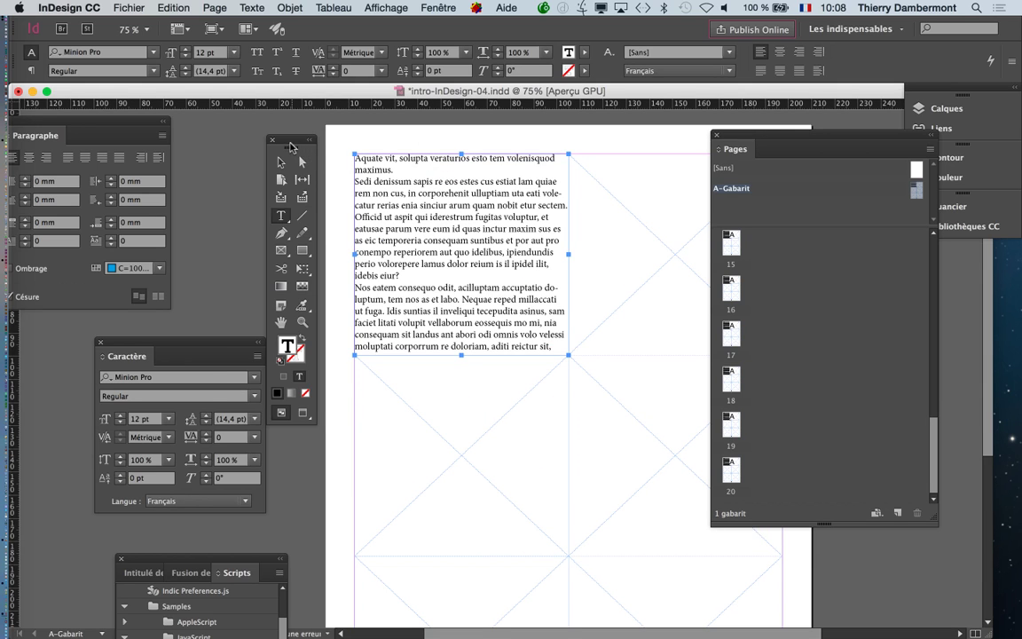
left_click_drag(279, 139, 235, 126)
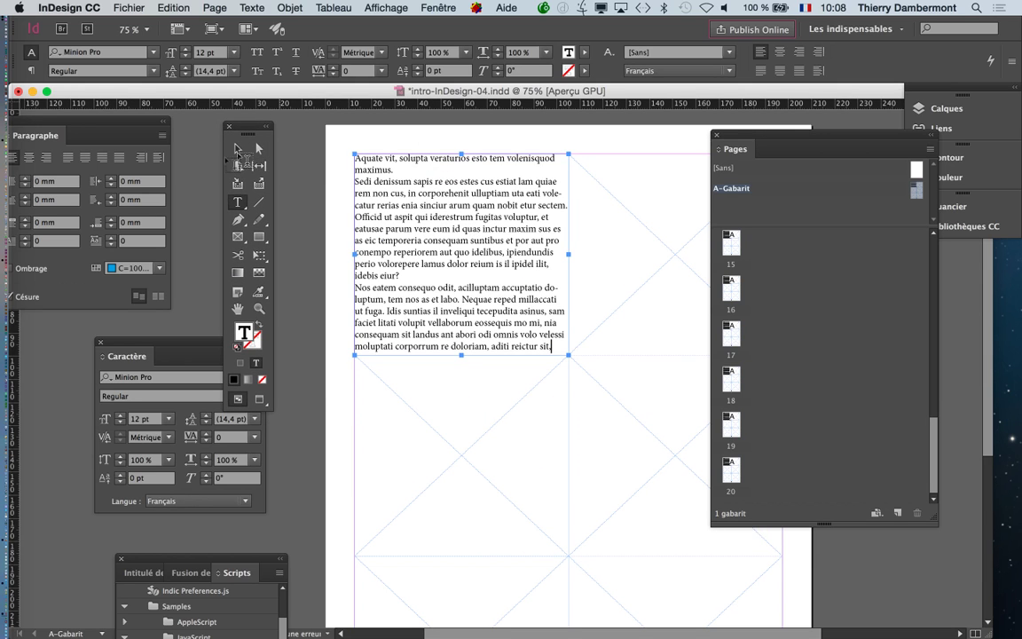
- Select the placeholder text frame as an object and set its font size to 16 pt
left_click(237, 150)
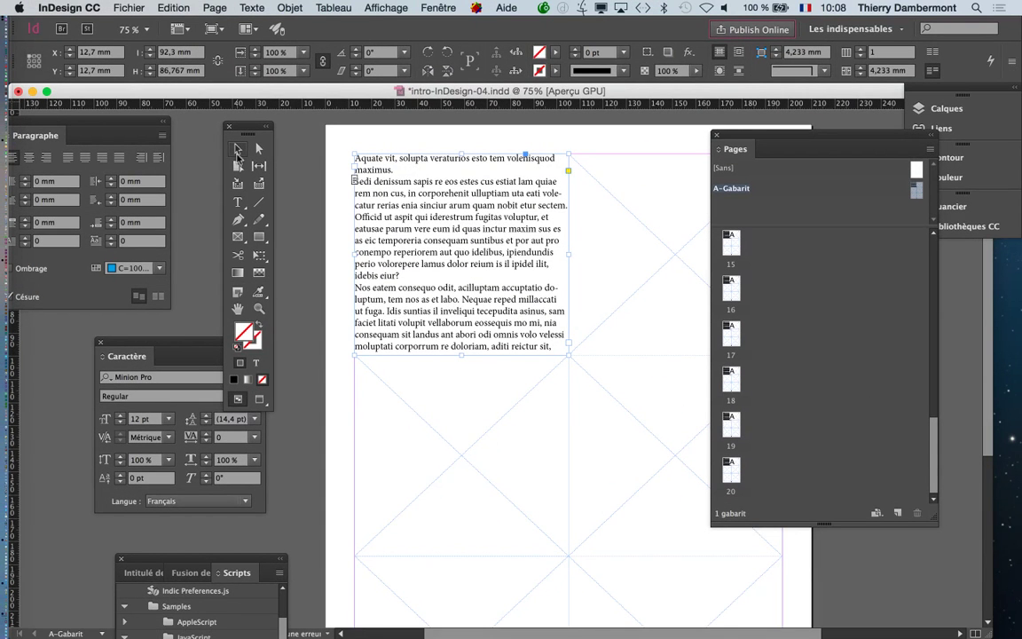
left_click(237, 150)
left_click_drag(147, 348, 643, 126)
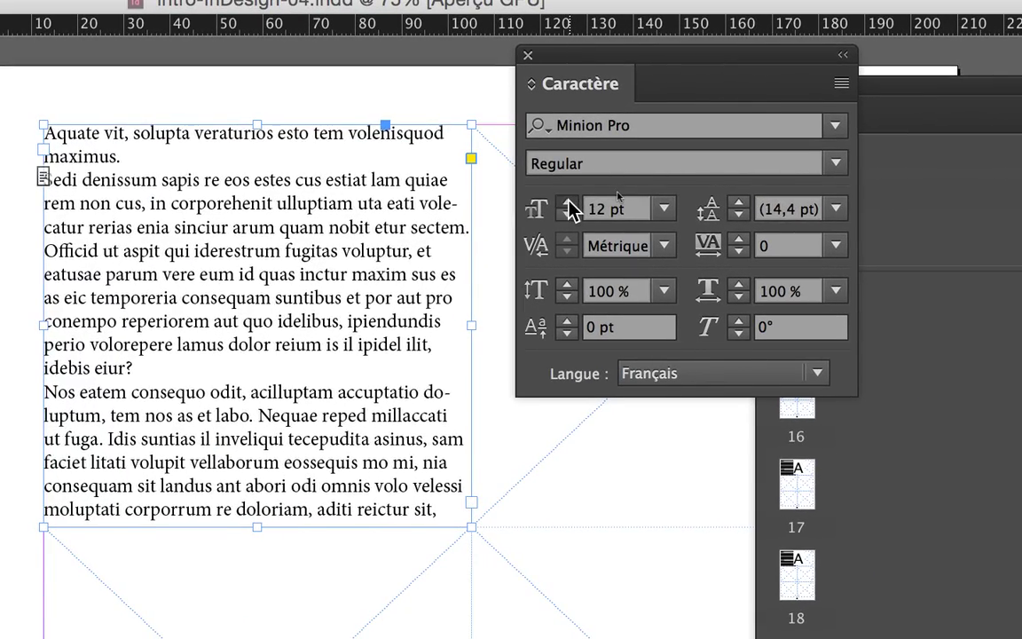
left_click(569, 205)
left_click(569, 204)
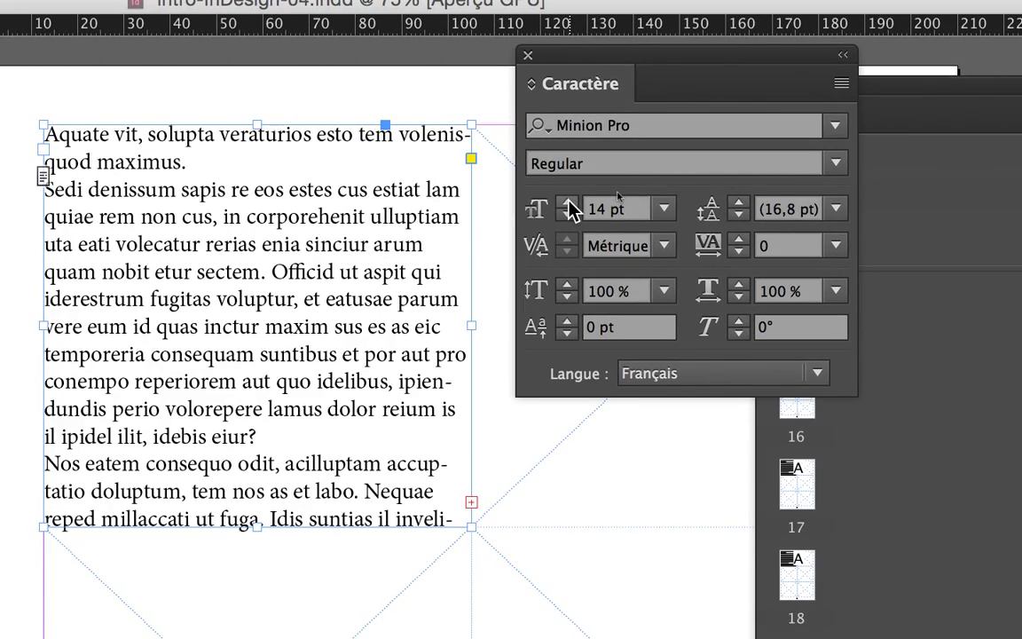
left_click(569, 205)
left_click(569, 205)
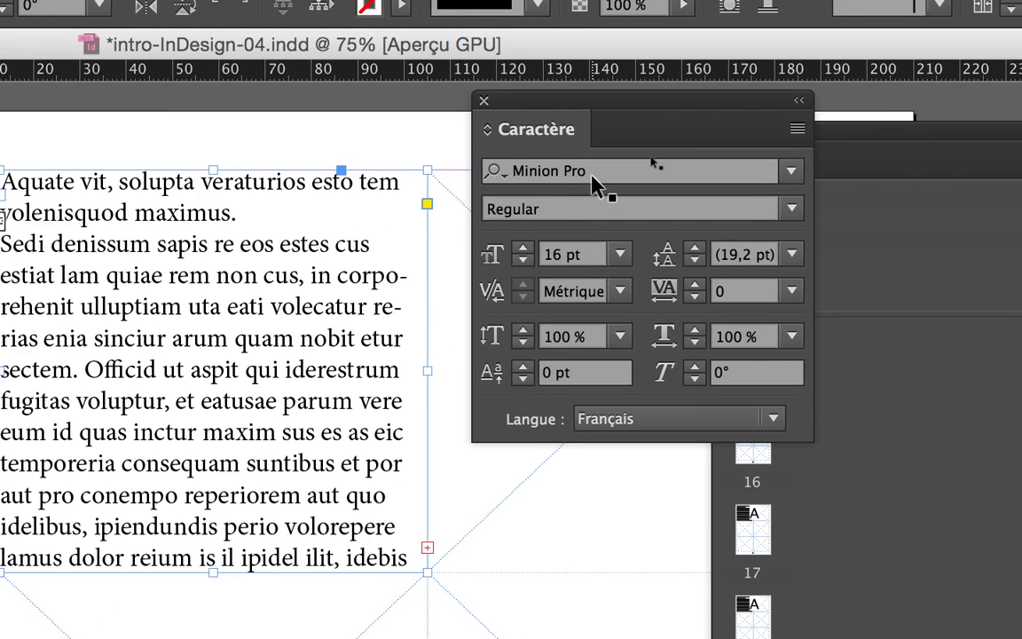
- Change the font of the selected text frame to Adobe Garamond Pro Regular
left_click(632, 145)
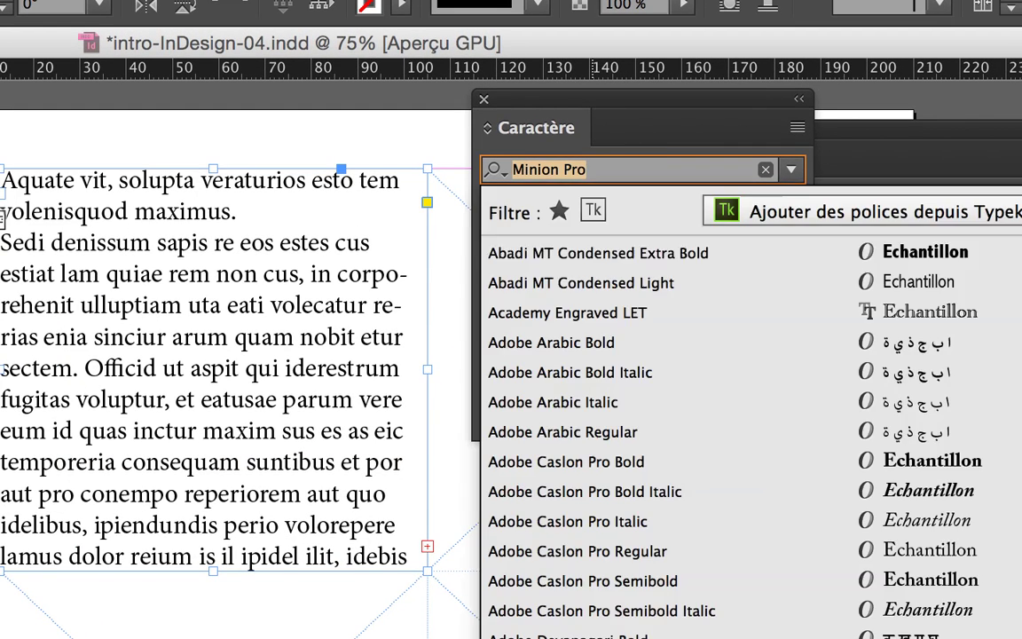
type("adobe garamon")
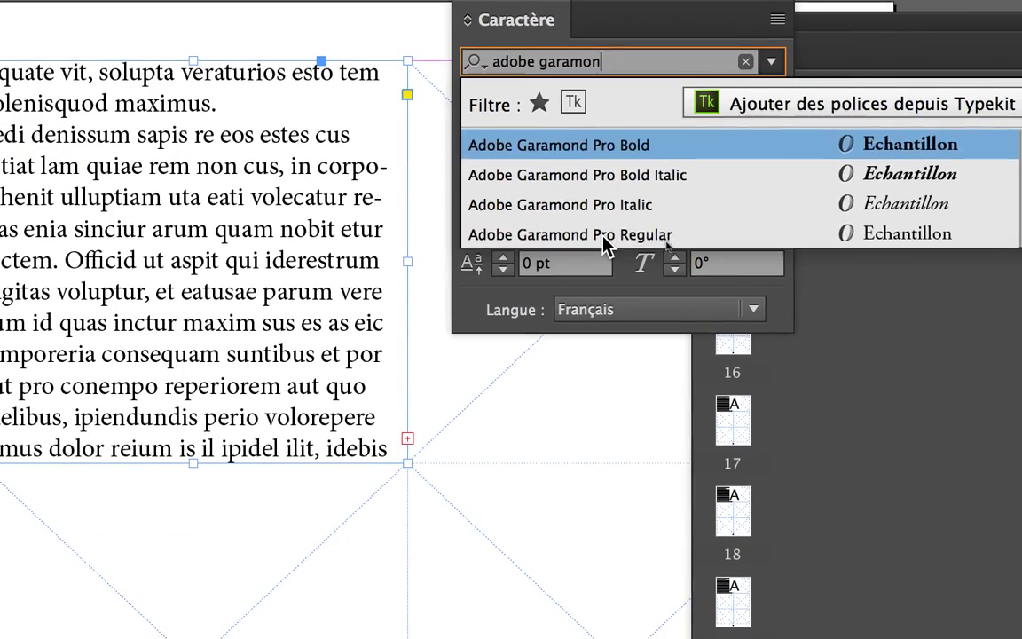
left_click(623, 341)
type("n")
key("Return")
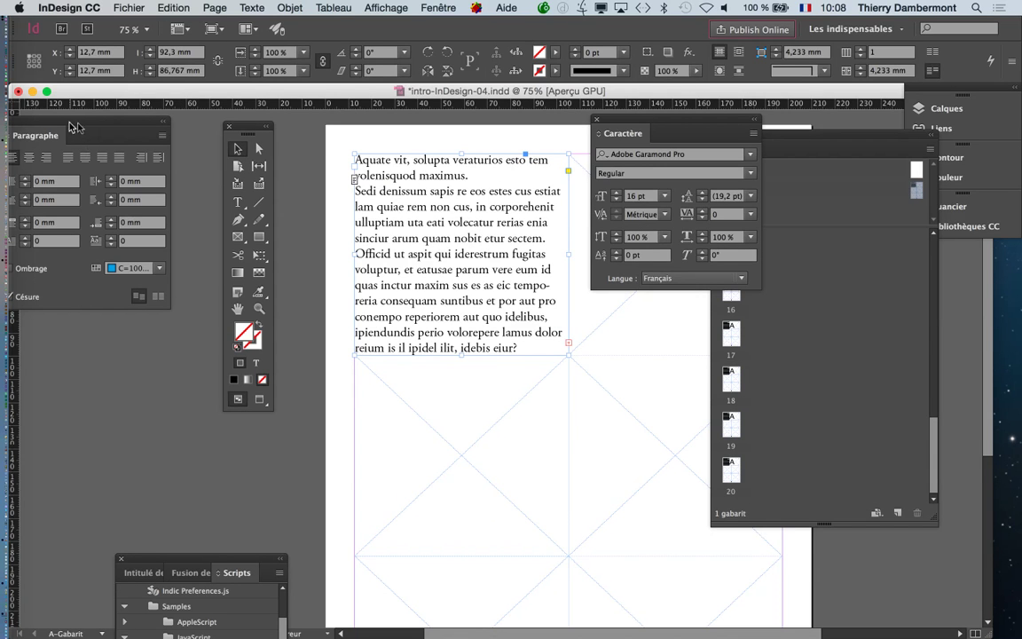
- Try a 4 mm space after each paragraph in the selected text frame
left_click_drag(76, 128, 323, 133)
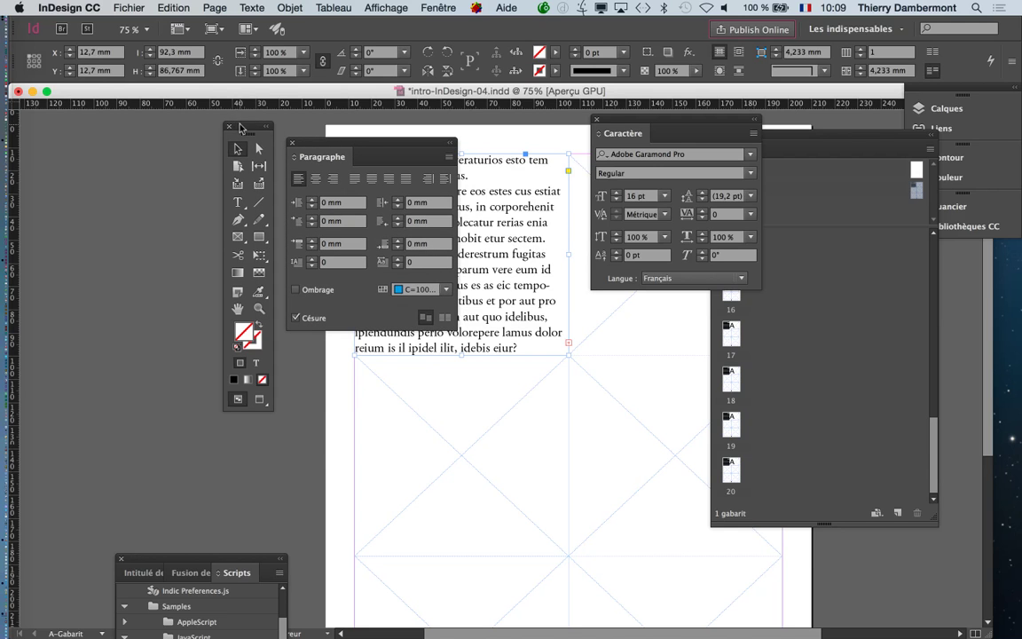
left_click_drag(616, 122, 60, 229)
left_click_drag(332, 146, 547, 152)
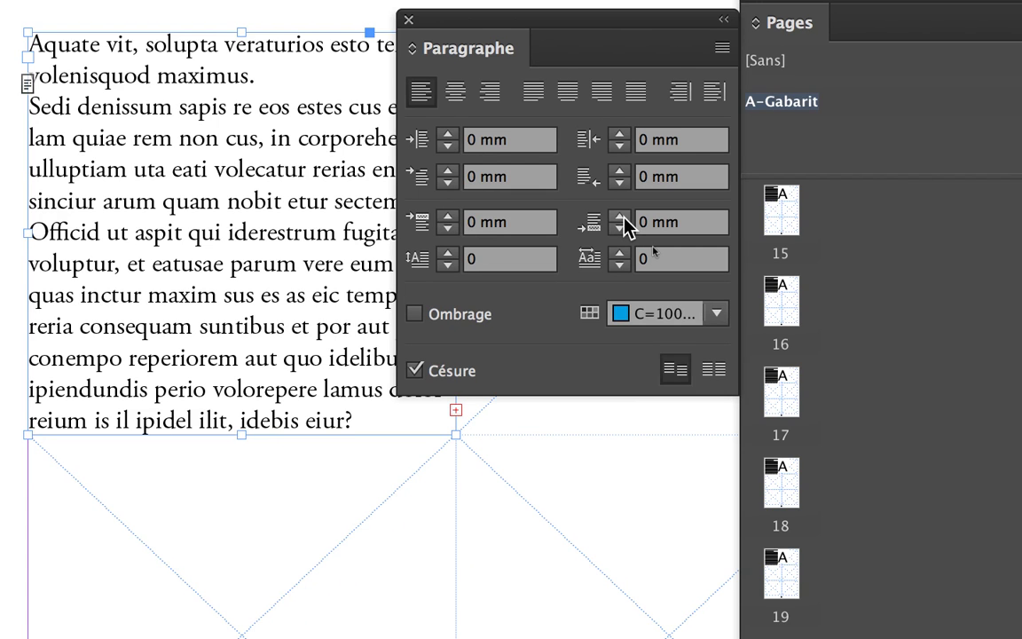
left_click(623, 218)
left_click(623, 218)
left_click(623, 218)
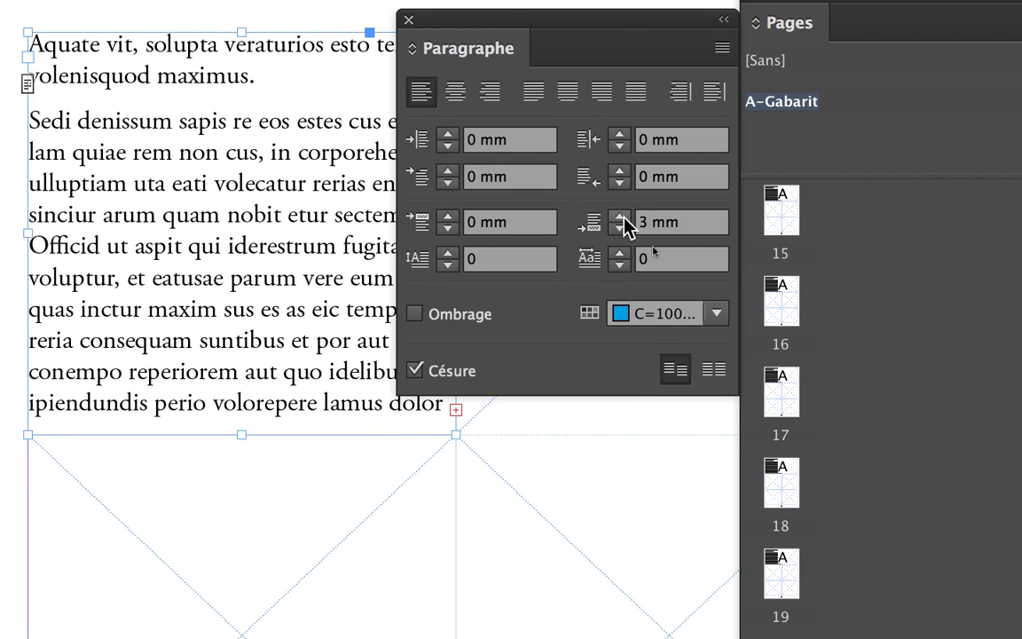
left_click(623, 219)
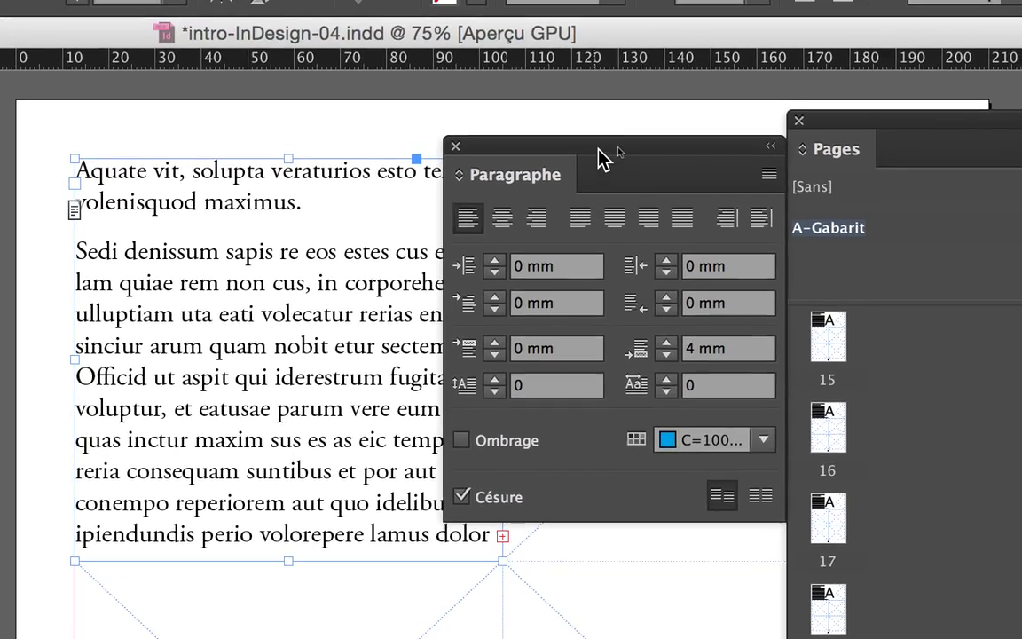
- Reset the space after paragraphs to 0 mm and close the Paragraph panel
left_click_drag(597, 158, 640, 159)
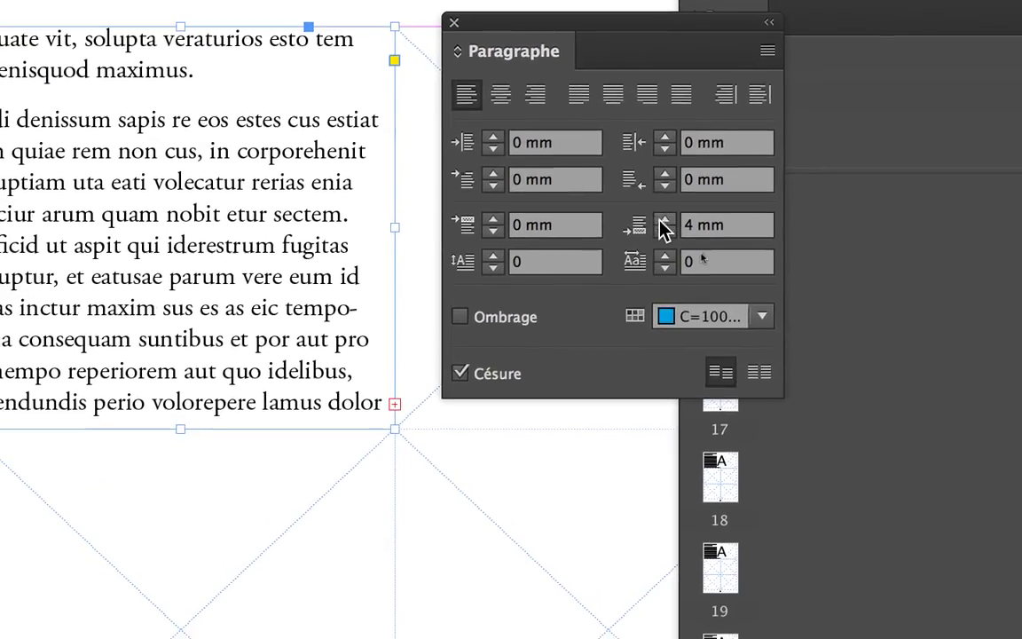
left_click(663, 238)
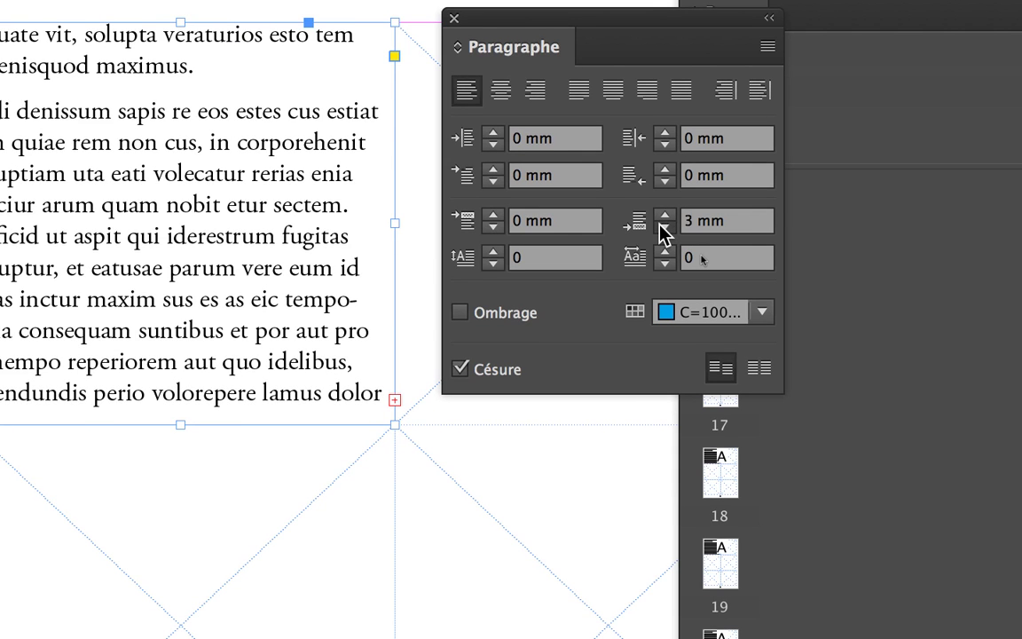
left_click(660, 227)
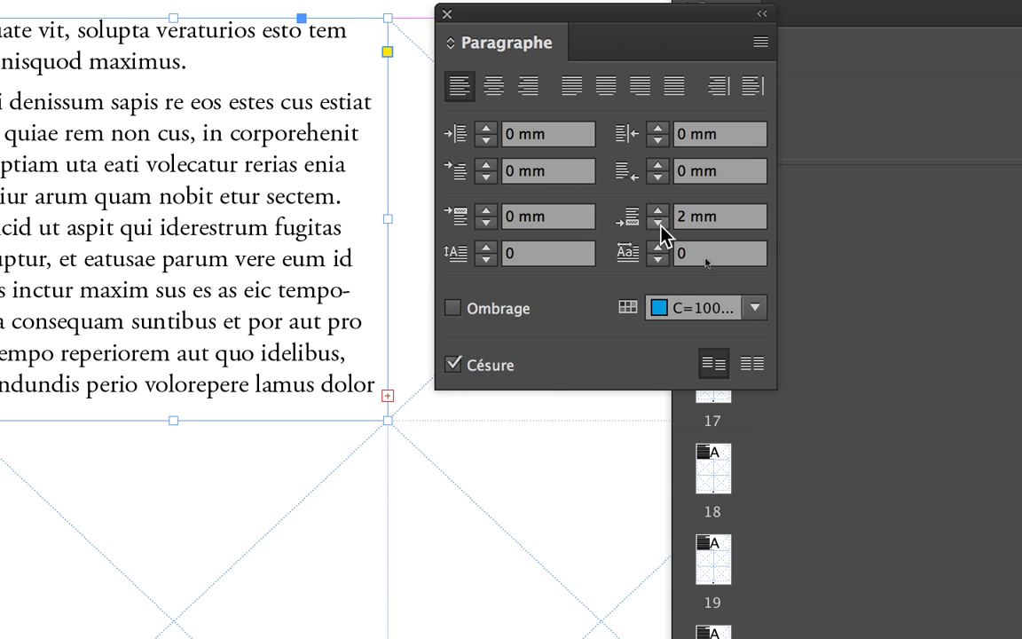
left_click(661, 229)
left_click(660, 228)
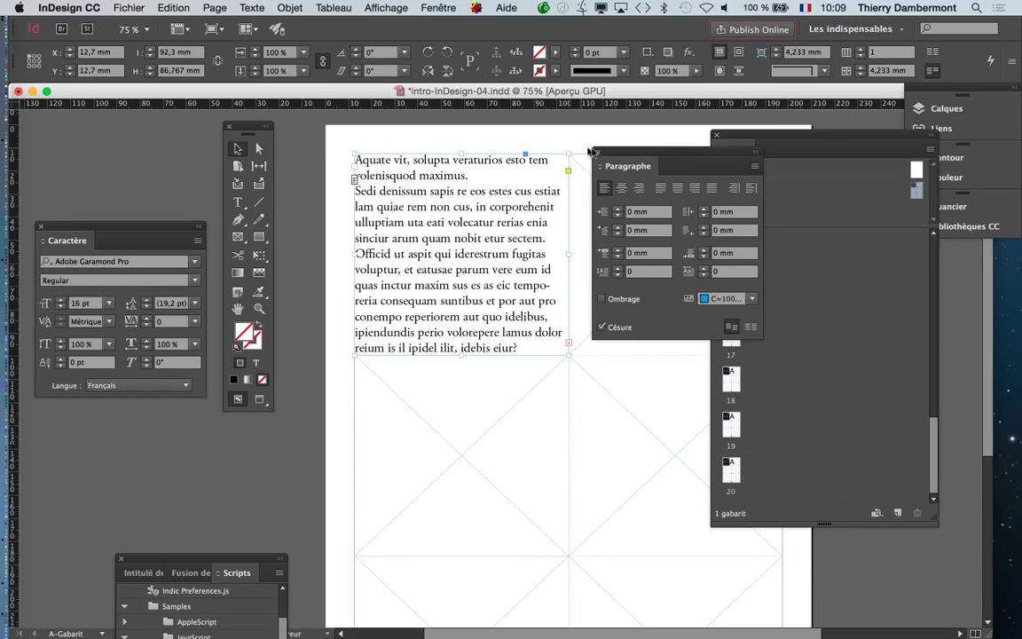
left_click(595, 152)
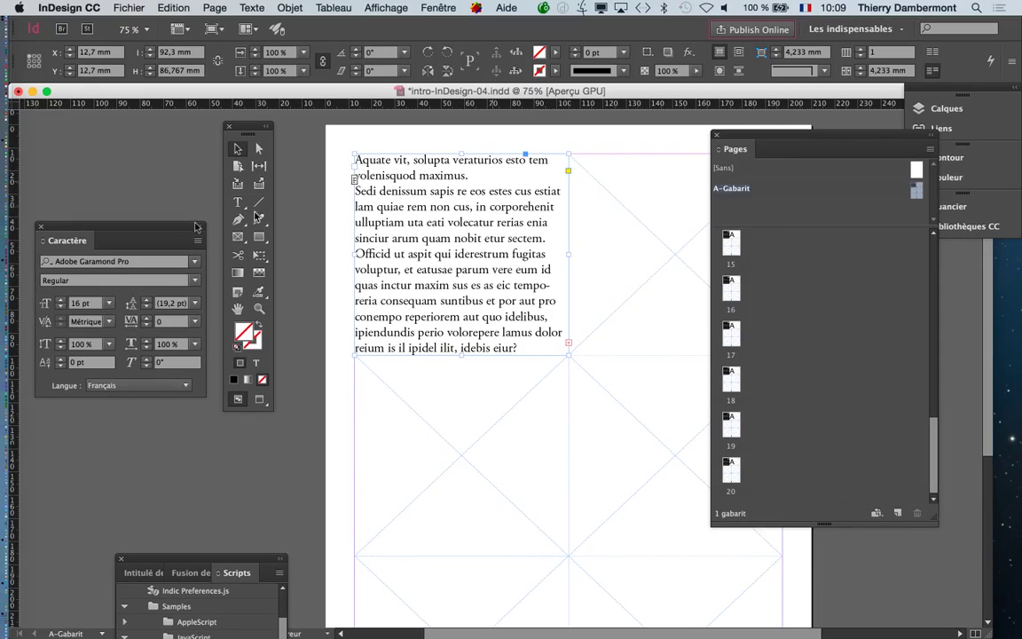
- Preview alternative fonts from the font list on the selected text frame, then dismiss the list without choosing one
left_click_drag(151, 230, 702, 146)
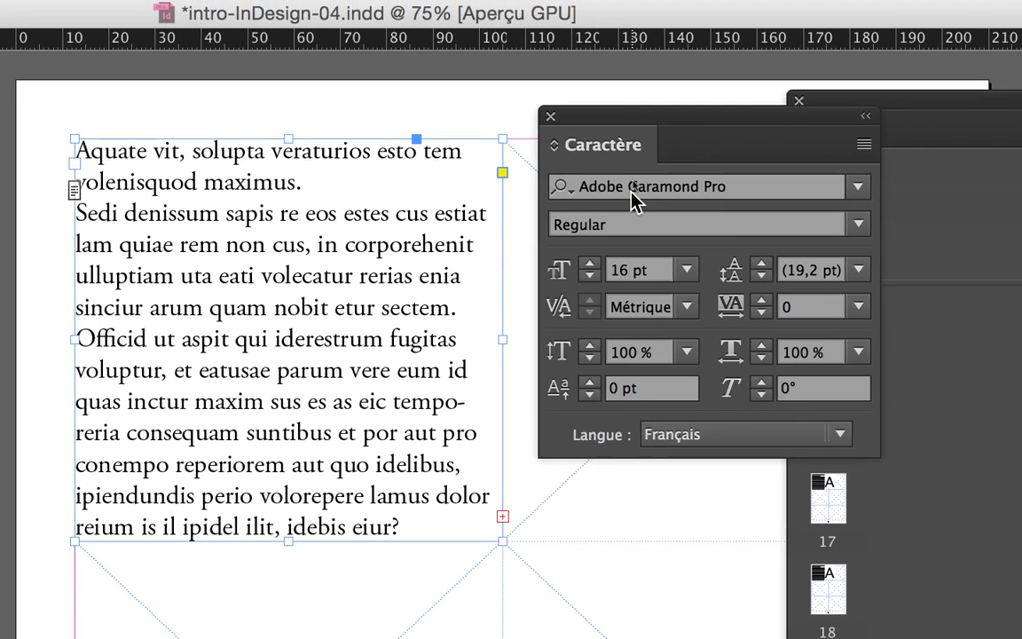
left_click(638, 171)
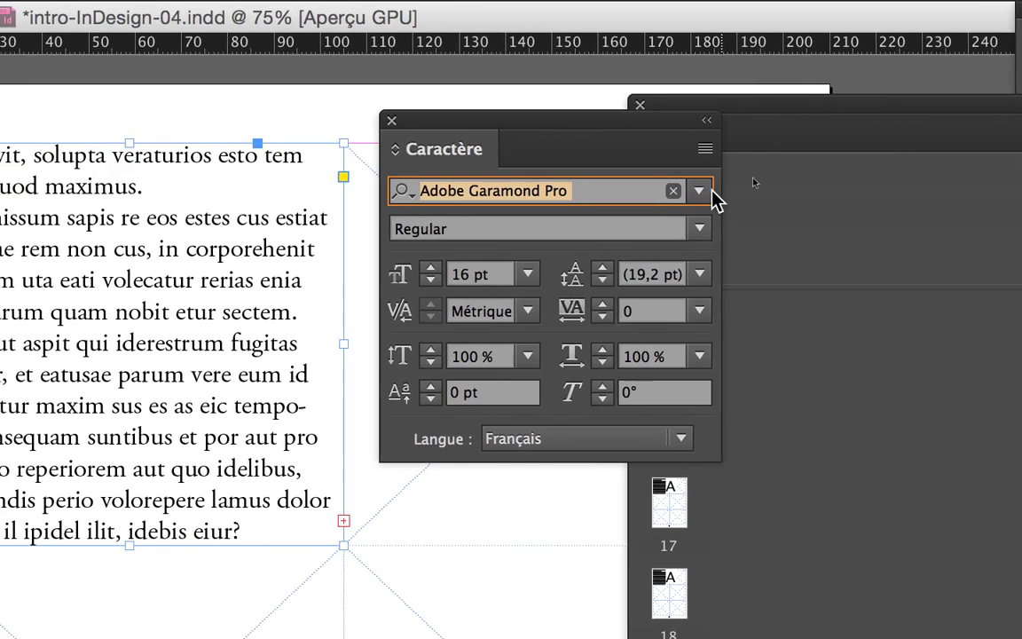
left_click(710, 190)
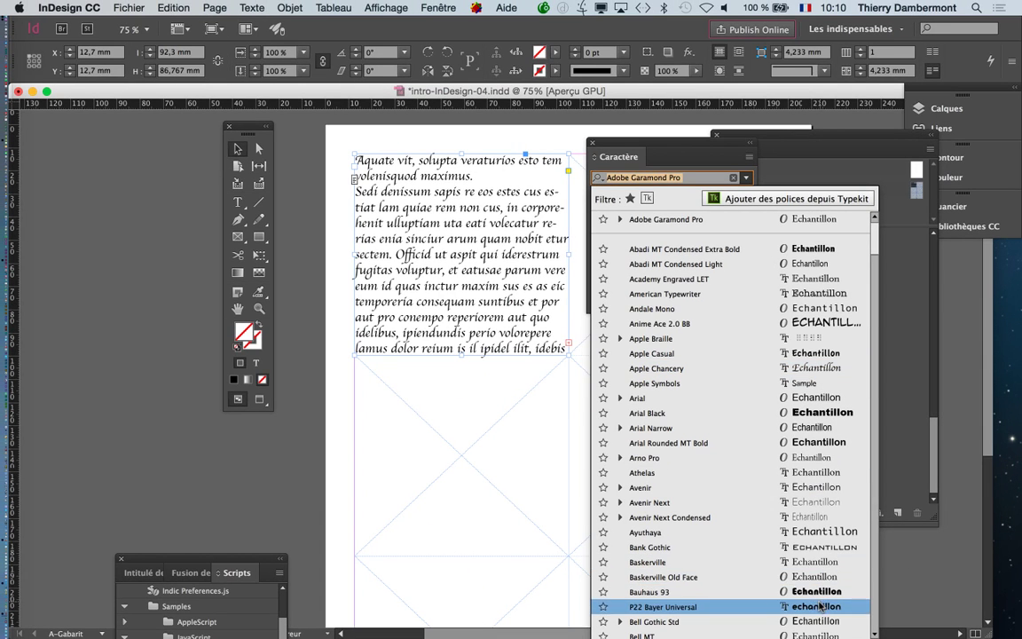
left_click(307, 492)
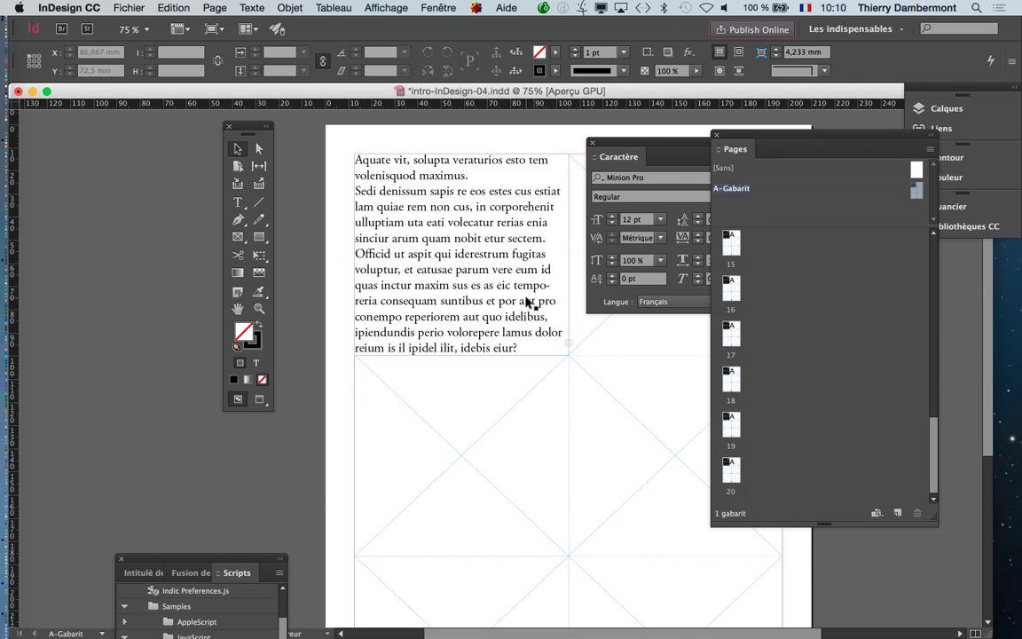
- Set linked inset margins of 5 mm on all four sides of the text frame, with the preview enabled
left_click(422, 209)
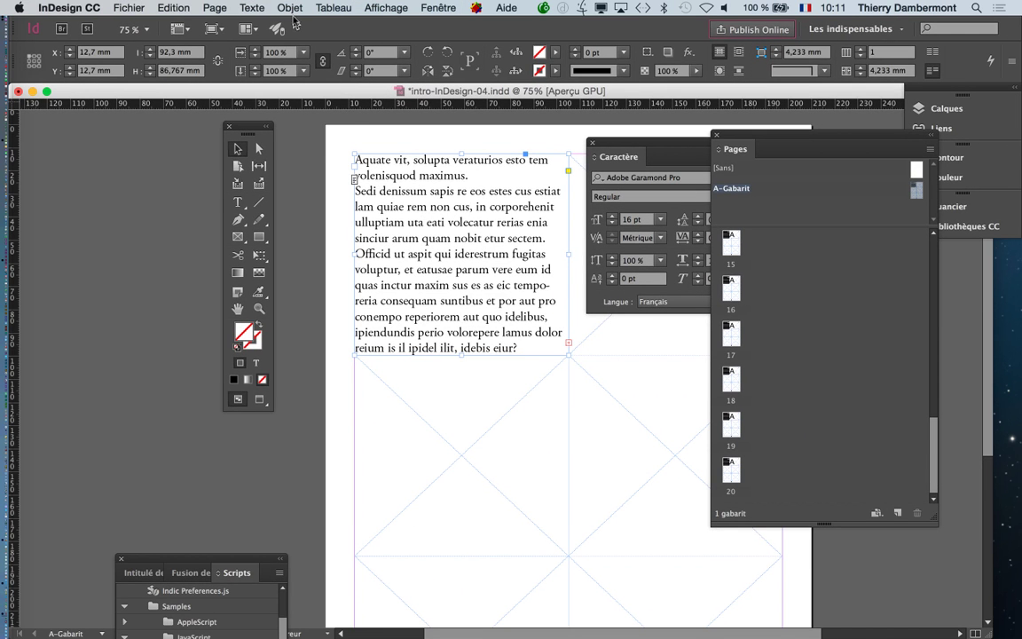
left_click(291, 8)
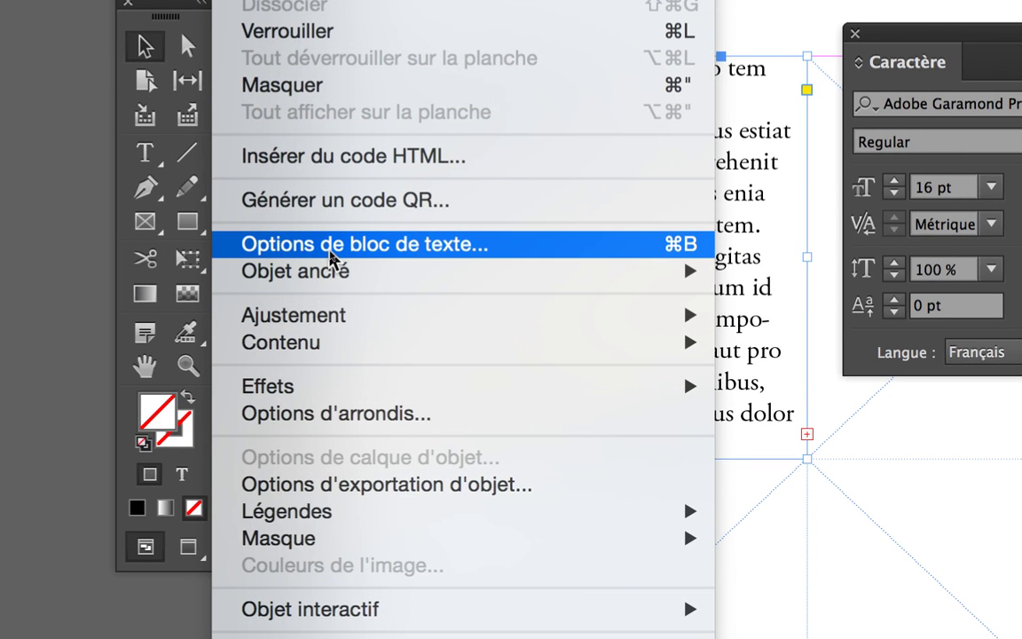
left_click(330, 252)
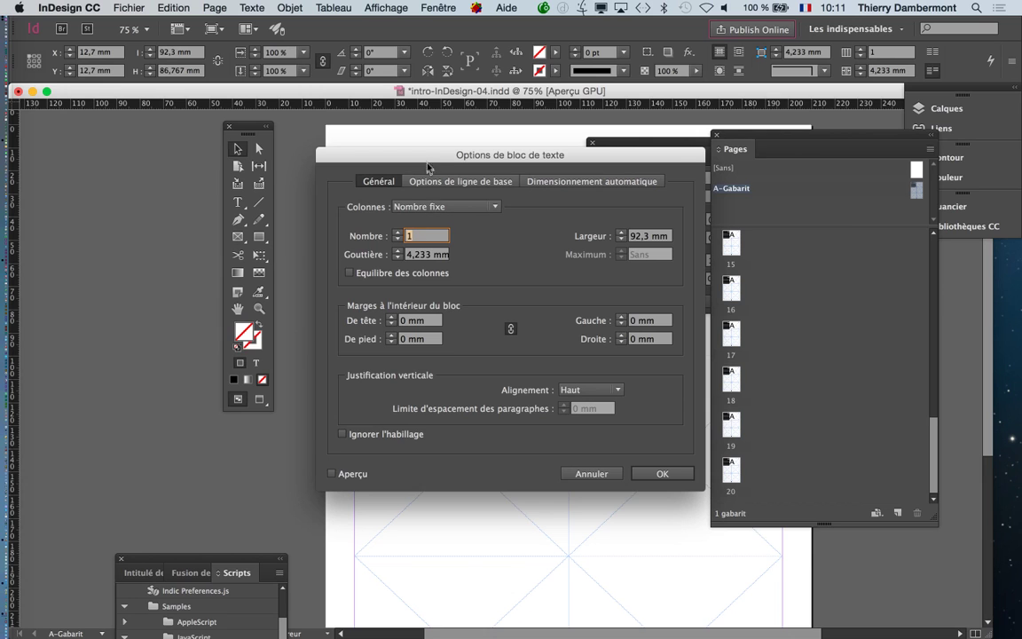
left_click_drag(427, 167, 686, 119)
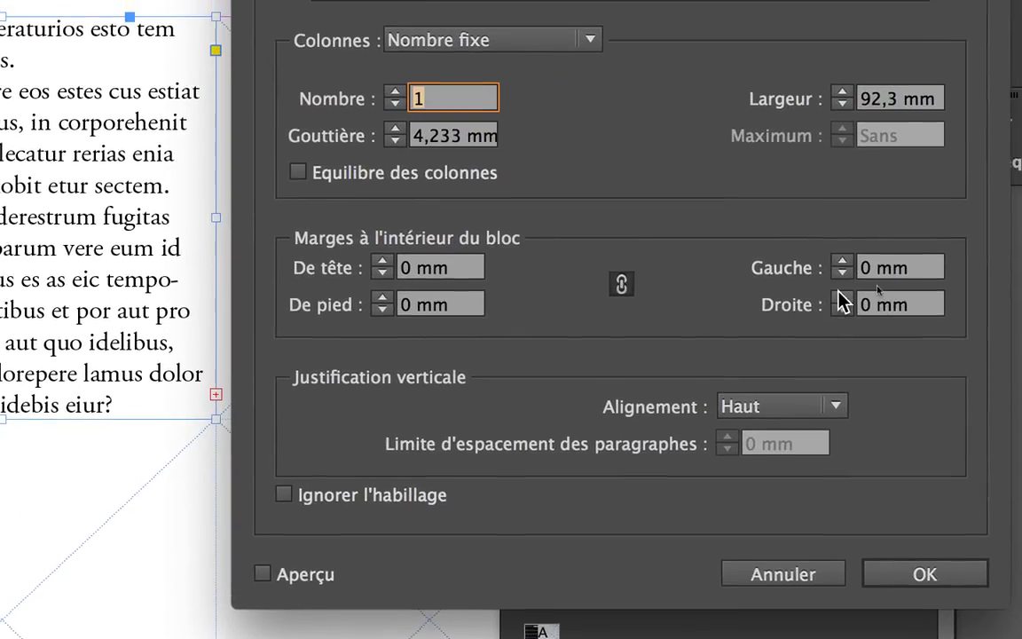
left_click(840, 280)
left_click(839, 282)
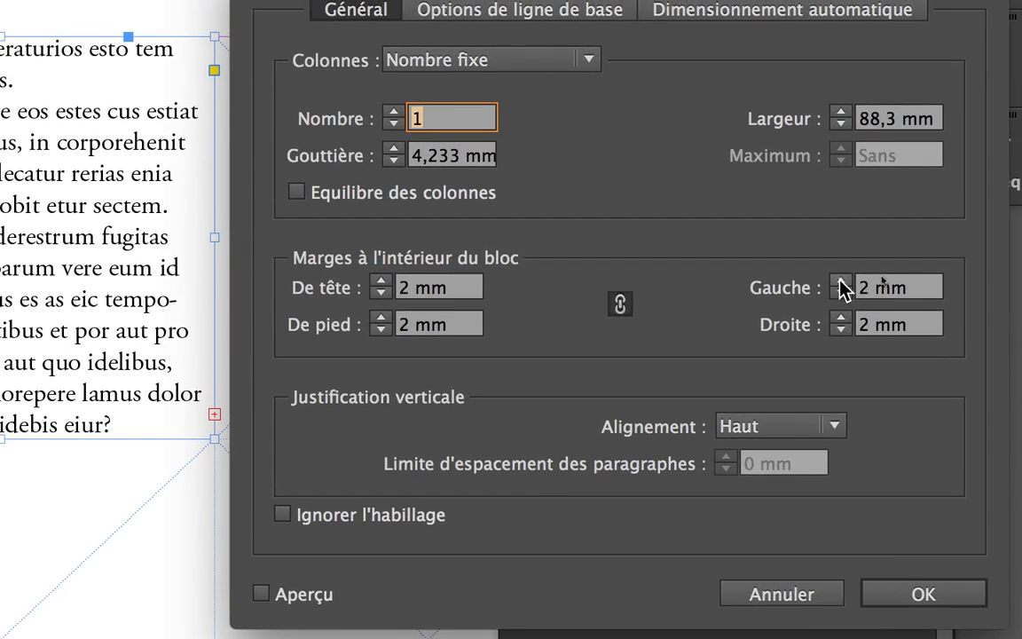
left_click(839, 282)
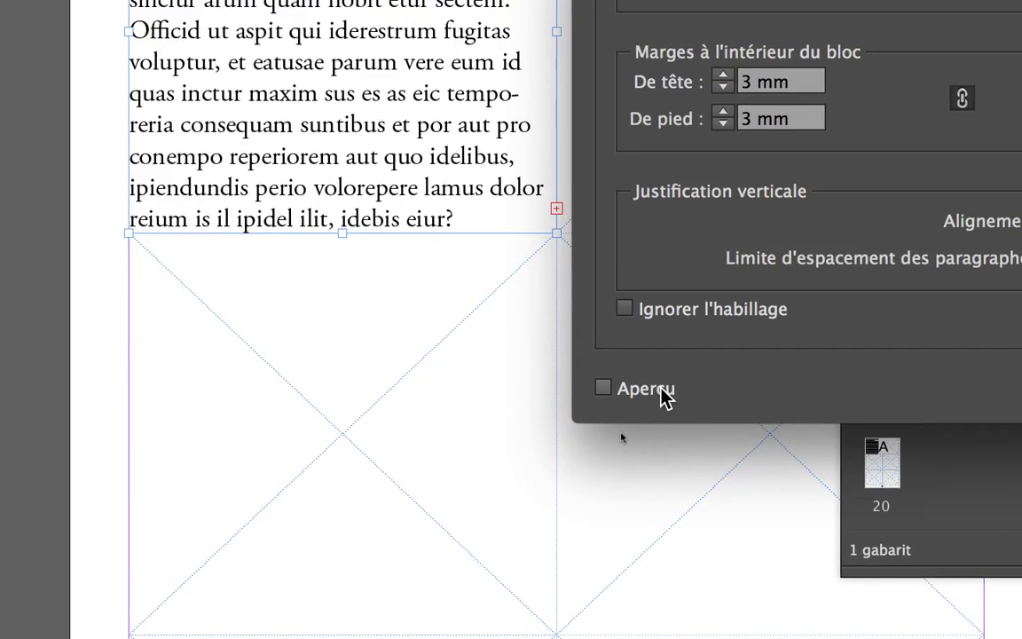
left_click(709, 382)
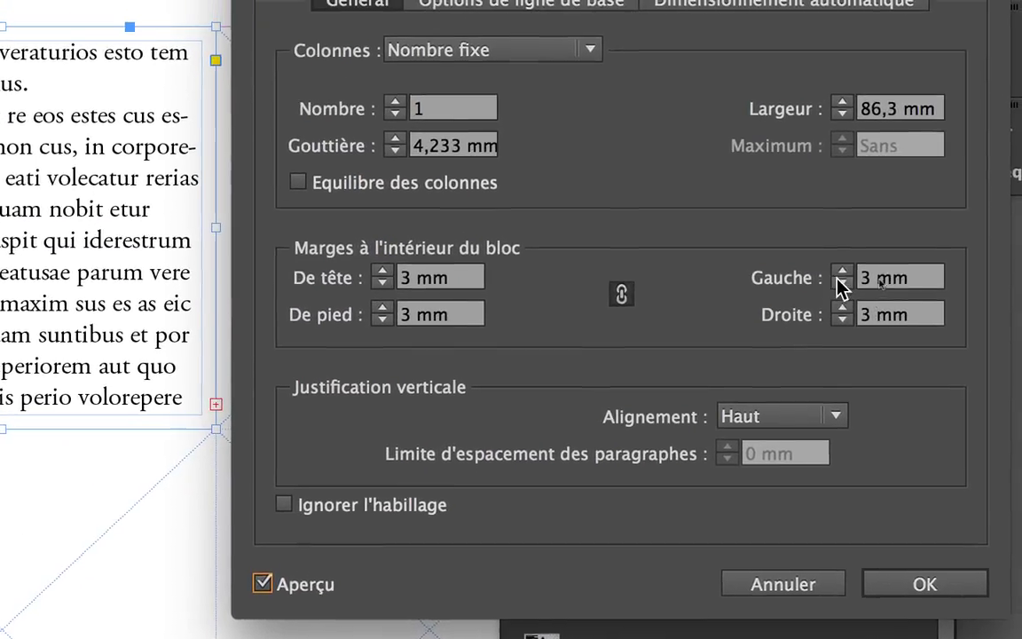
left_click(840, 273)
left_click(841, 273)
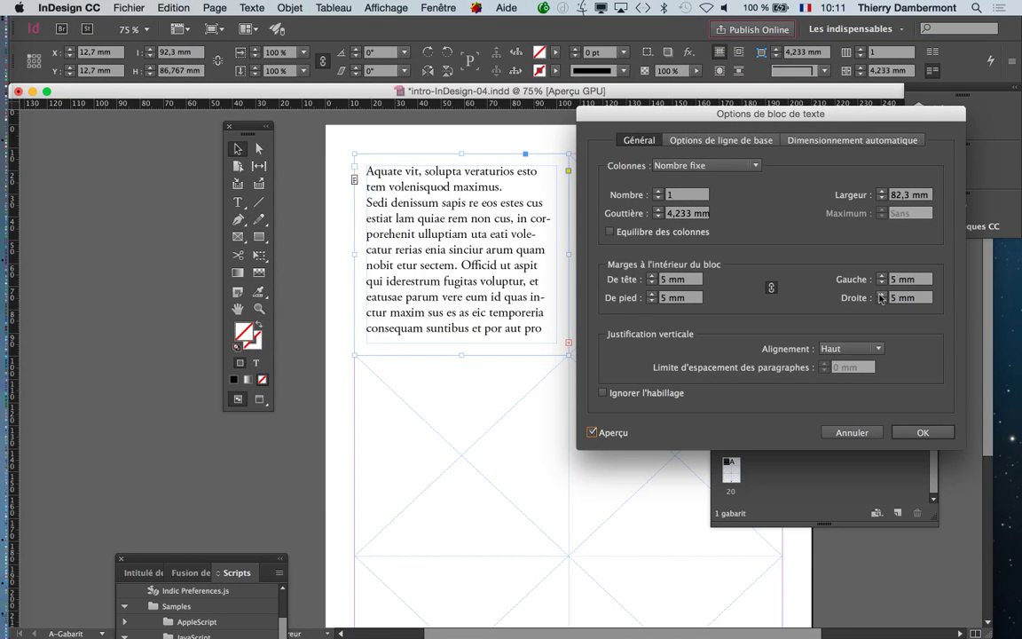
left_click(919, 429)
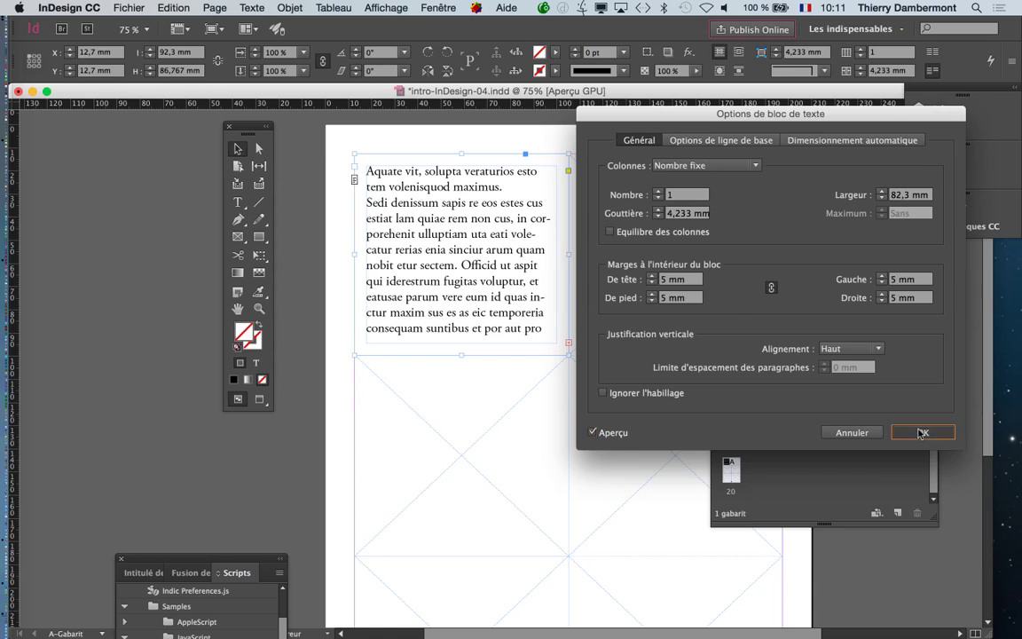